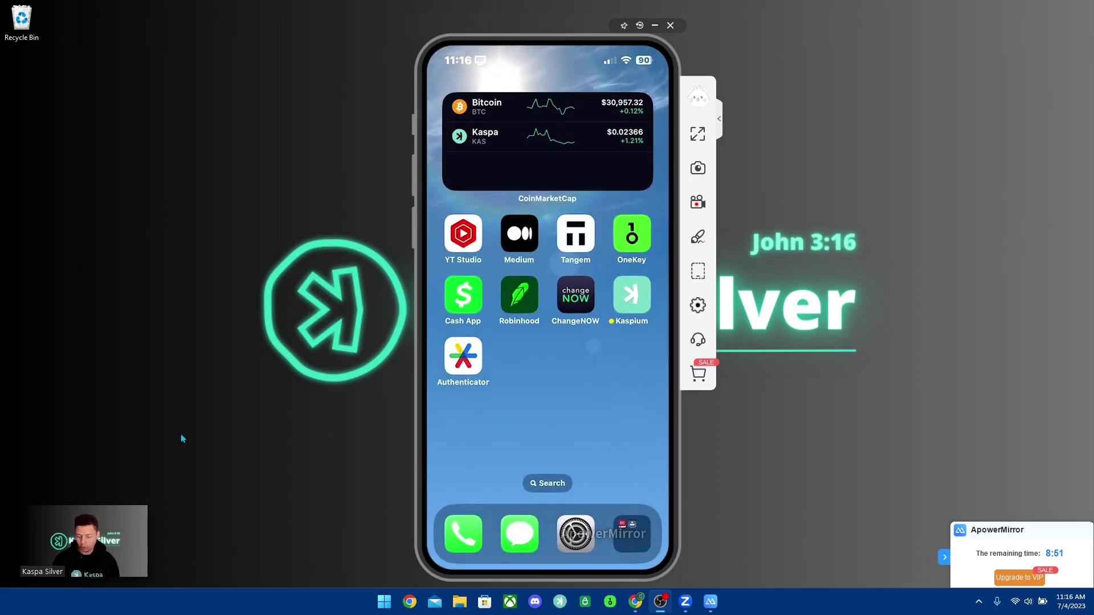
# Move from the phone mirror to Chrome's OneKey page, then to Kaspa Silver's YouTube videos.
pyautogui.hotkey('alt', 'Tab')
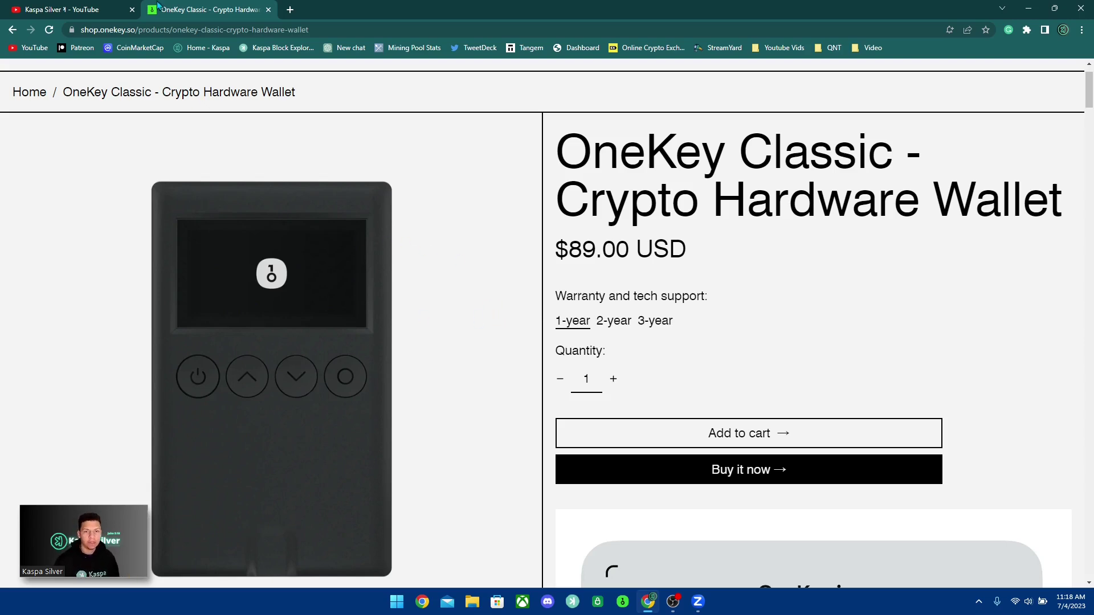
pyautogui.click(82, 8)
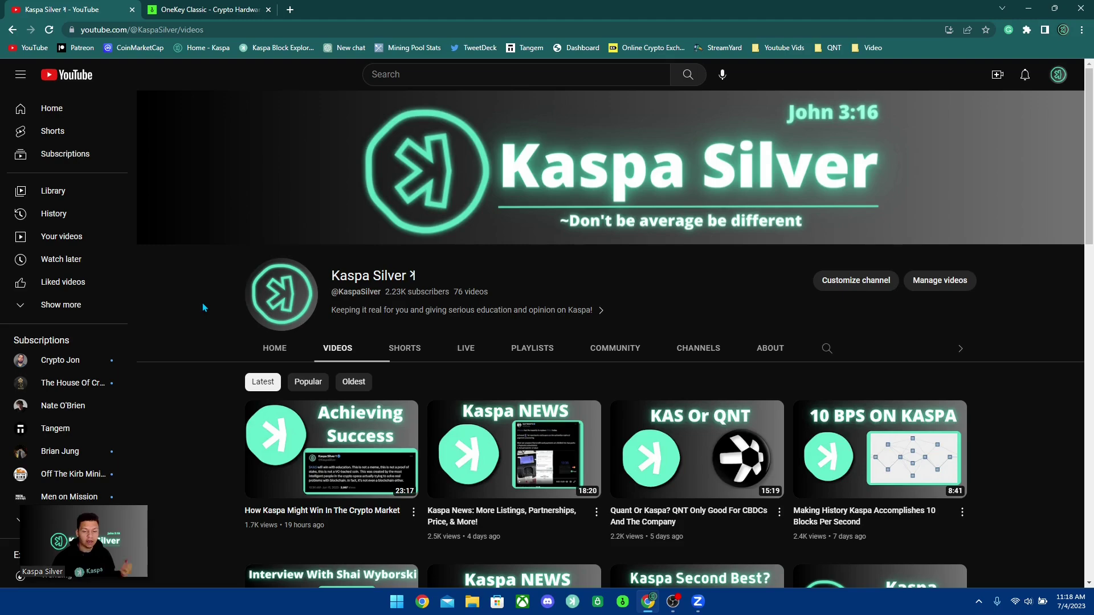